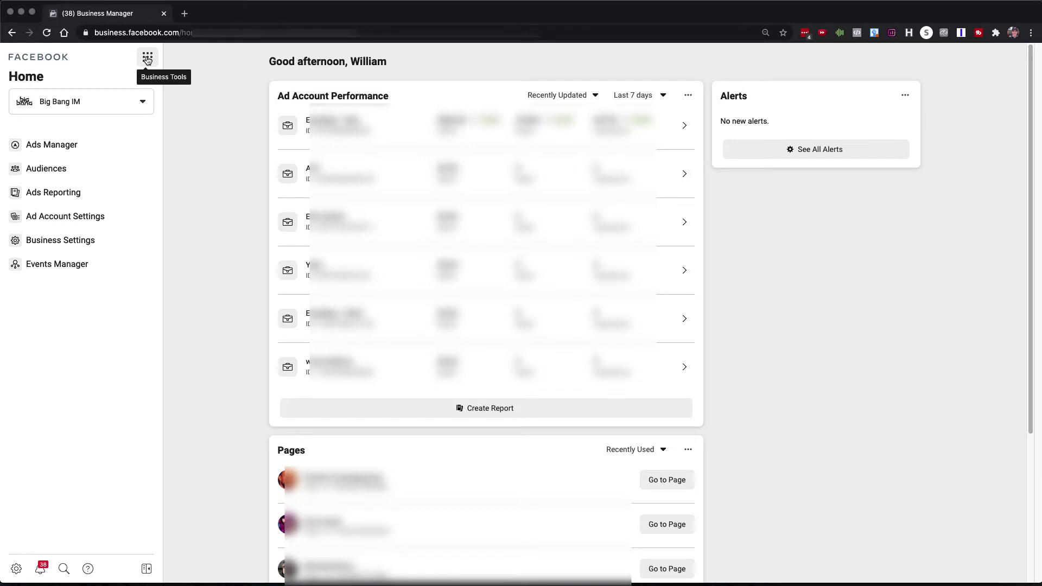
Open Business Settings from the Business Tools menu to show the People list
{"action": "left_click", "coordinate": [147, 59]}
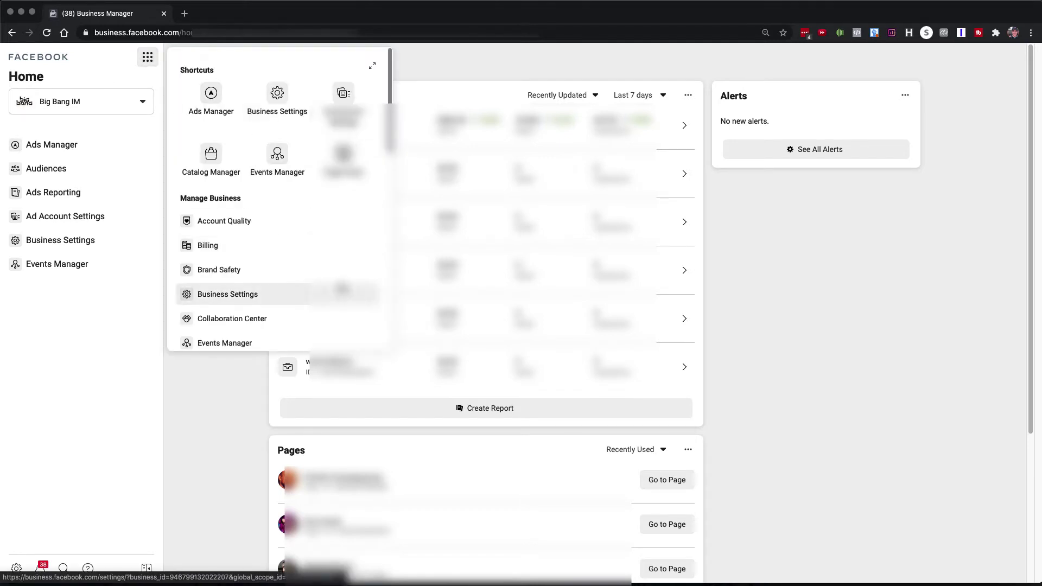
{"action": "left_click", "coordinate": [42, 340]}
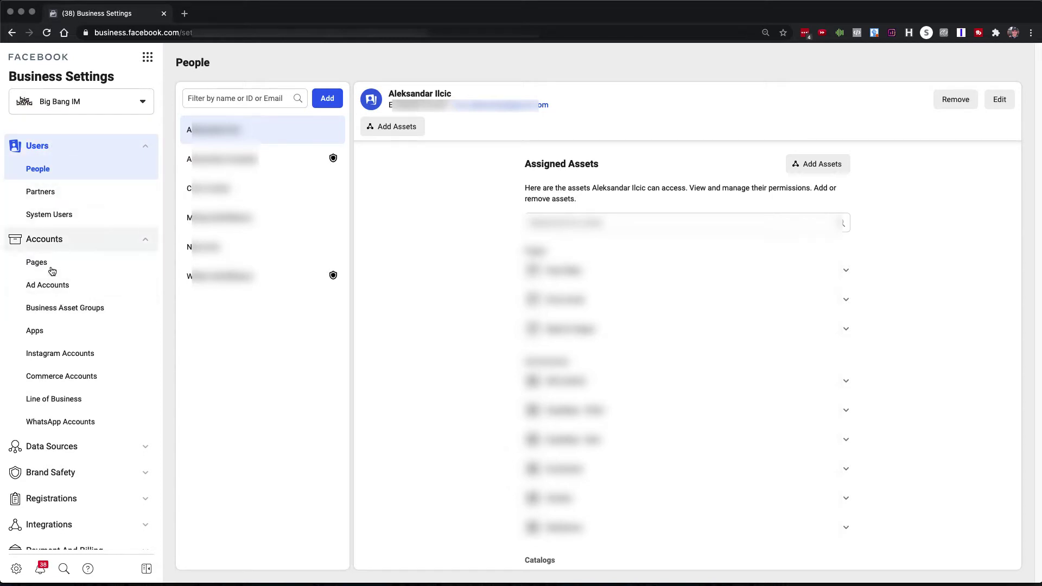
Expand Data Sources in the sidebar and go to the Pixels page for ATS's Pixel
{"action": "left_click", "coordinate": [57, 452]}
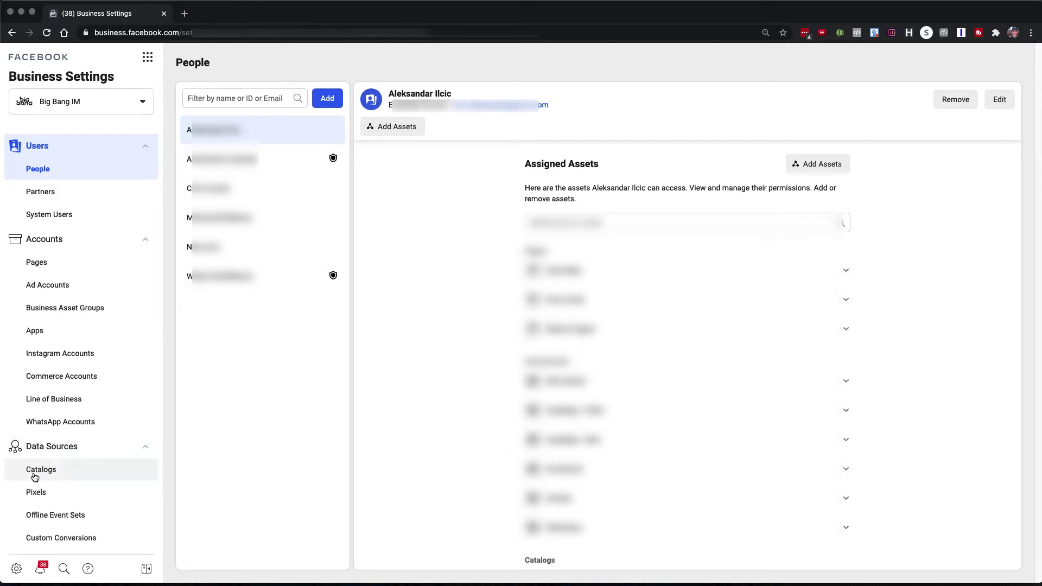
{"action": "left_click", "coordinate": [60, 493]}
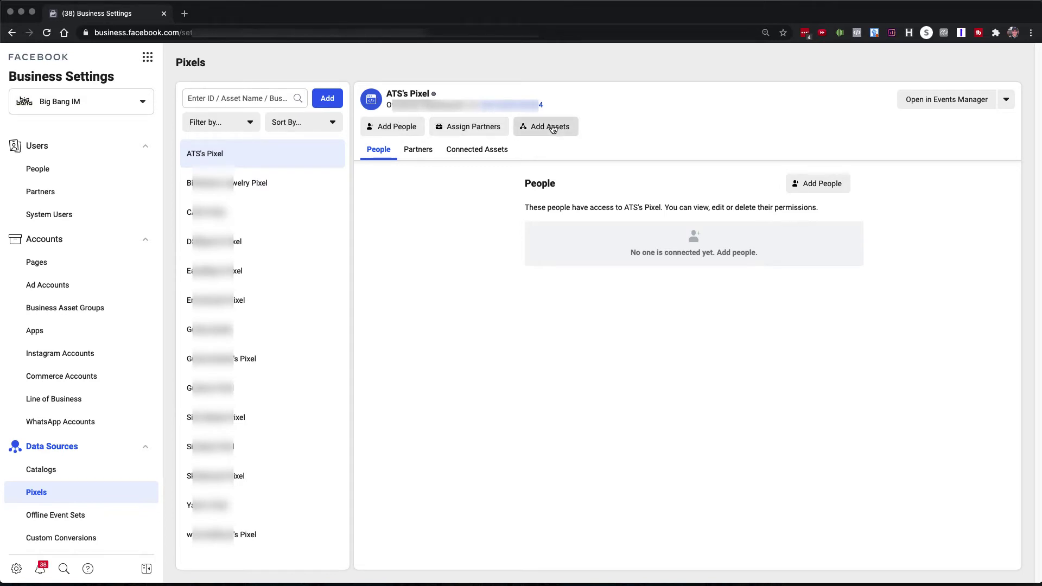
Add ad accounts ATS, Agency 1–5, Birthstone/Zodiac, ER3 (xSin2) and one more to ATS's Pixel
{"action": "left_click", "coordinate": [553, 128]}
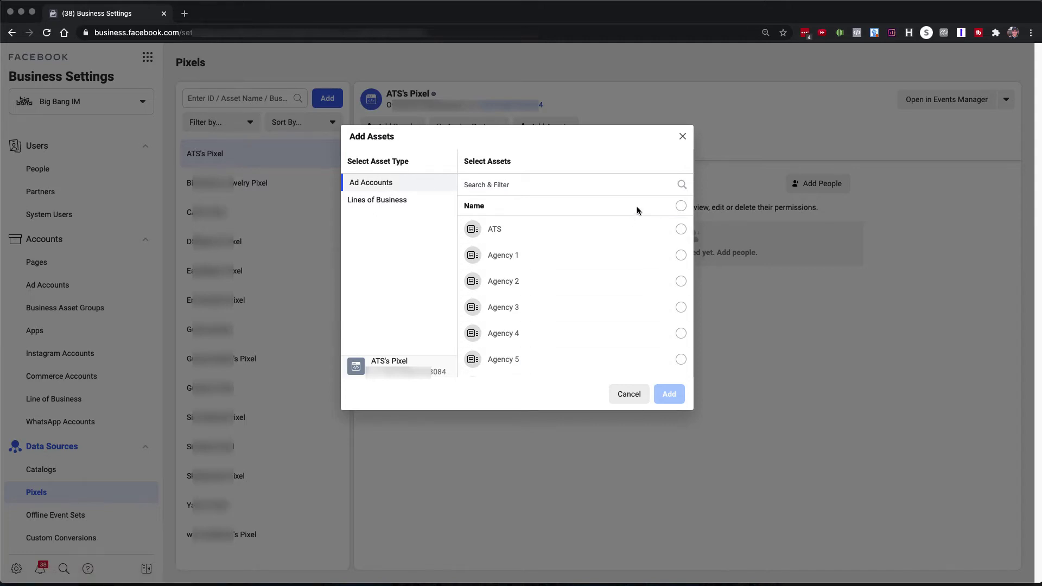
{"action": "left_click", "coordinate": [680, 230]}
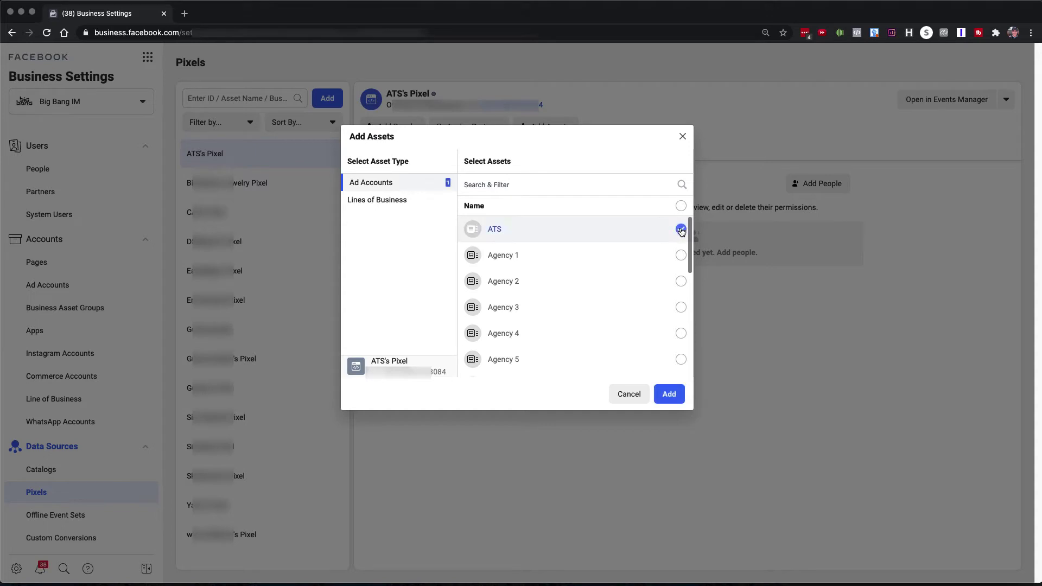
{"action": "left_click", "coordinate": [681, 255]}
{"action": "left_click", "coordinate": [680, 282]}
{"action": "left_click", "coordinate": [681, 307]}
{"action": "left_click", "coordinate": [680, 333]}
{"action": "left_click", "coordinate": [681, 359]}
{"action": "scroll", "coordinate": [593, 294], "scroll_direction": "down", "scroll_amount": 1}
{"action": "scroll", "coordinate": [593, 293], "scroll_direction": "down", "scroll_amount": 1}
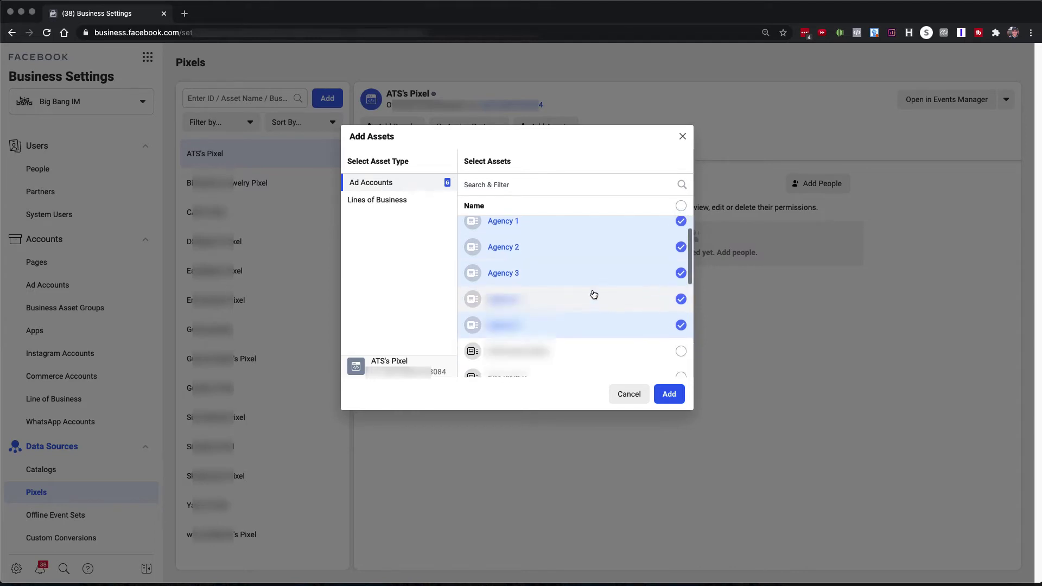
{"action": "scroll", "coordinate": [593, 294], "scroll_direction": "down", "scroll_amount": 1}
{"action": "scroll", "coordinate": [593, 294], "scroll_direction": "down", "scroll_amount": 2}
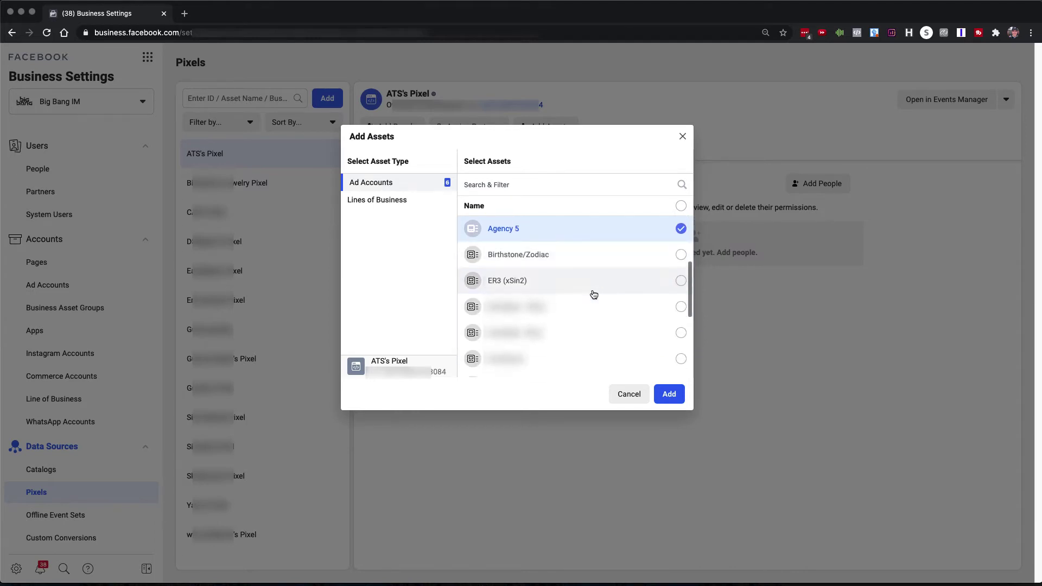
{"action": "left_click", "coordinate": [681, 255]}
{"action": "left_click", "coordinate": [681, 281]}
{"action": "left_click", "coordinate": [681, 307]}
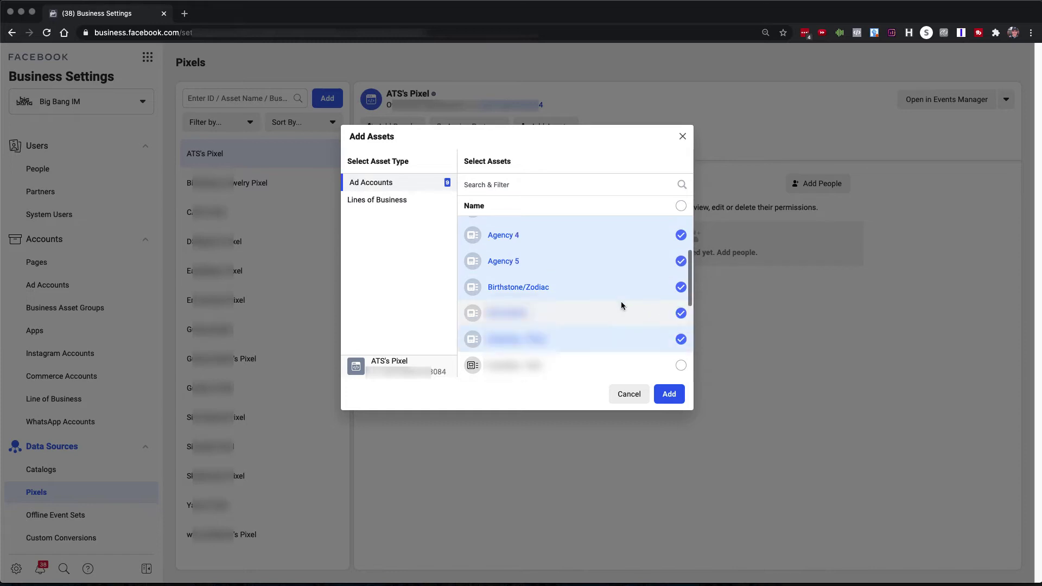
{"action": "scroll", "coordinate": [623, 304], "scroll_direction": "up", "scroll_amount": 3}
{"action": "scroll", "coordinate": [622, 304], "scroll_direction": "up", "scroll_amount": 2}
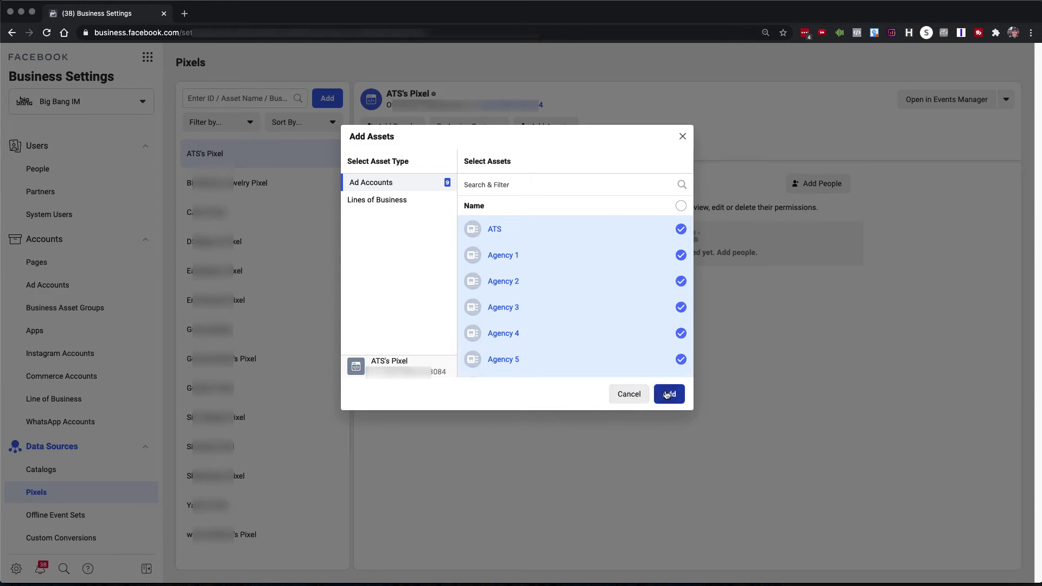
{"action": "left_click", "coordinate": [666, 397]}
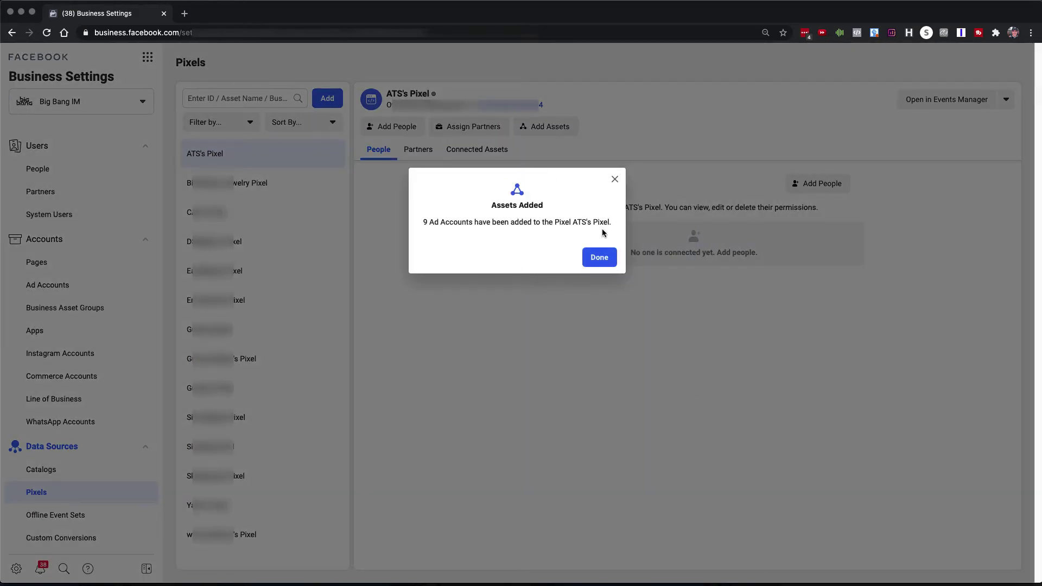
Dismiss the Assets Added notice and show the pixel's Connected Assets list
{"action": "left_click", "coordinate": [601, 259]}
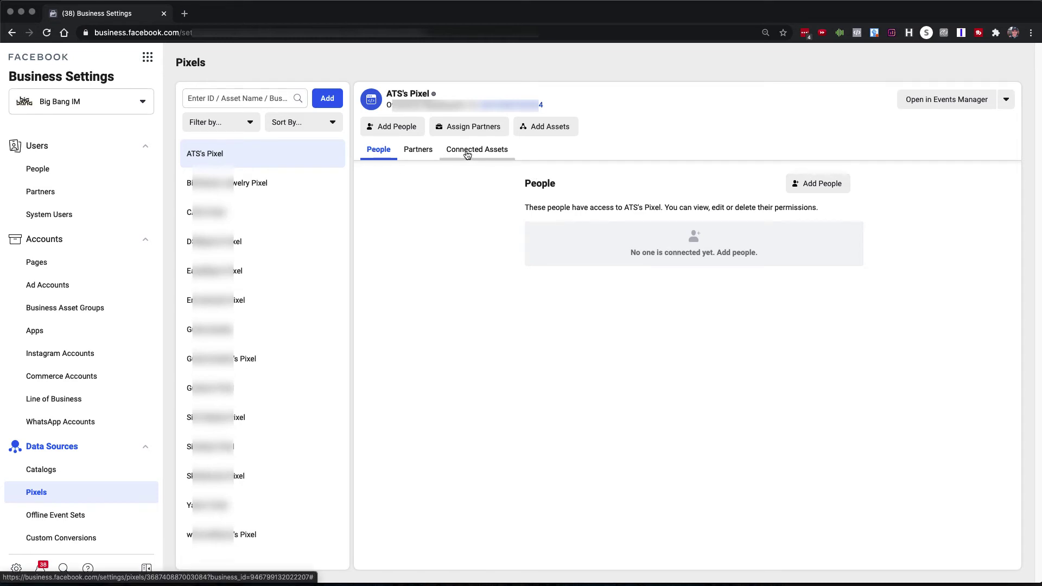
{"action": "left_click", "coordinate": [481, 155]}
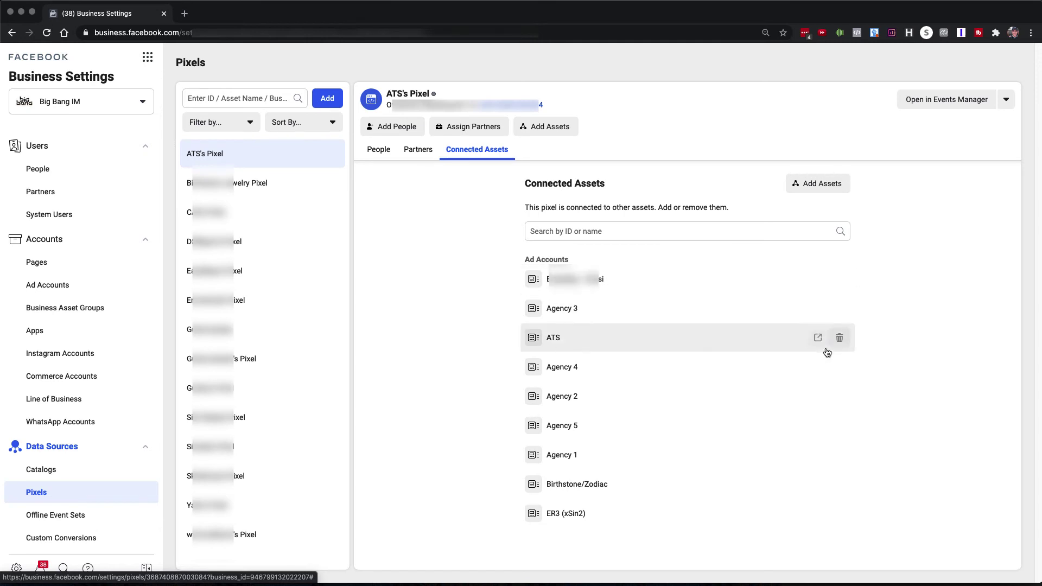
Remove the first listed account, Agency 3, ATS and Agency 4 from the pixel
{"action": "left_click", "coordinate": [840, 280]}
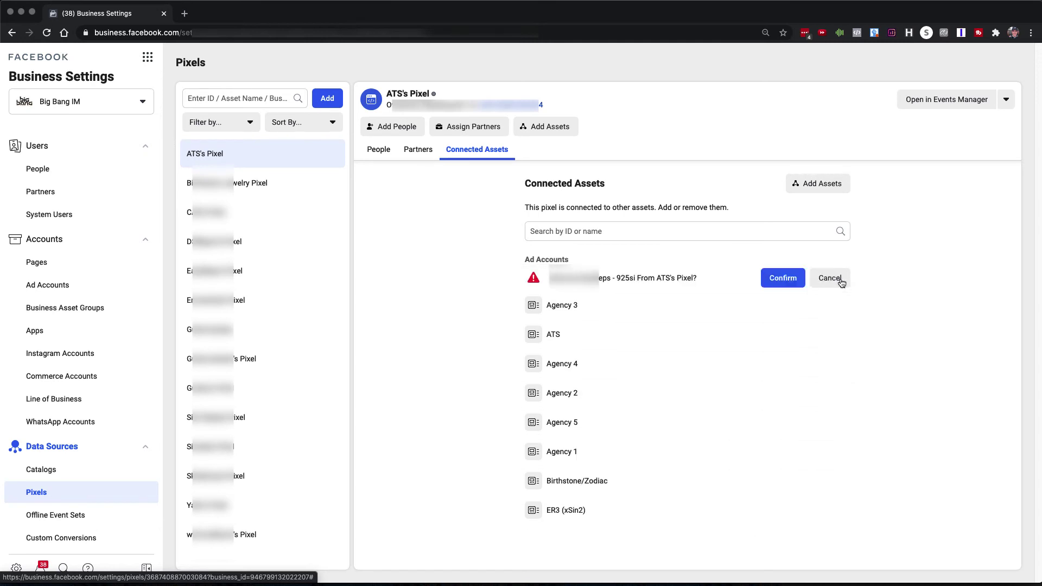
{"action": "left_click", "coordinate": [775, 281]}
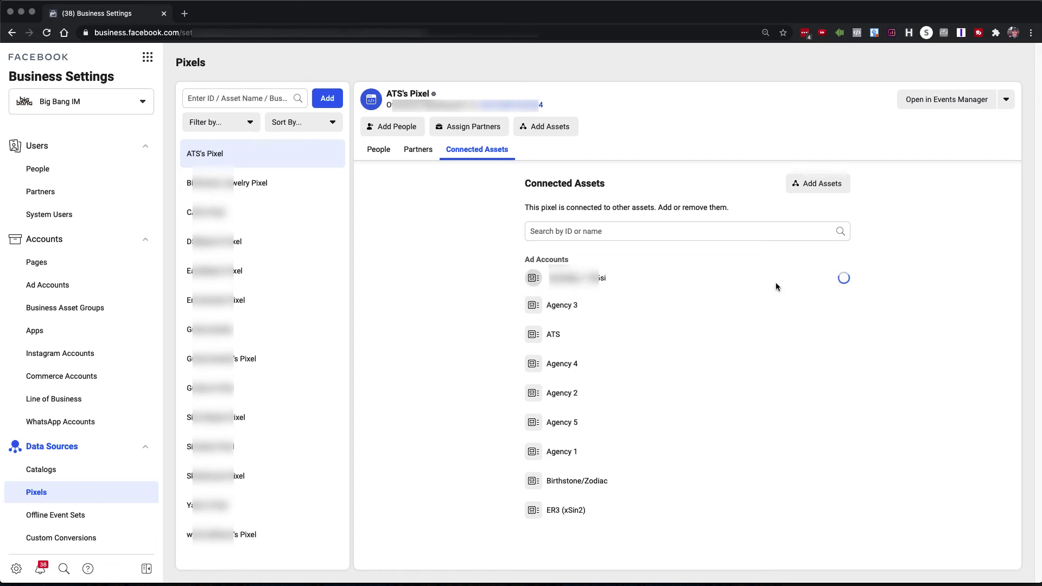
{"action": "left_click", "coordinate": [840, 281]}
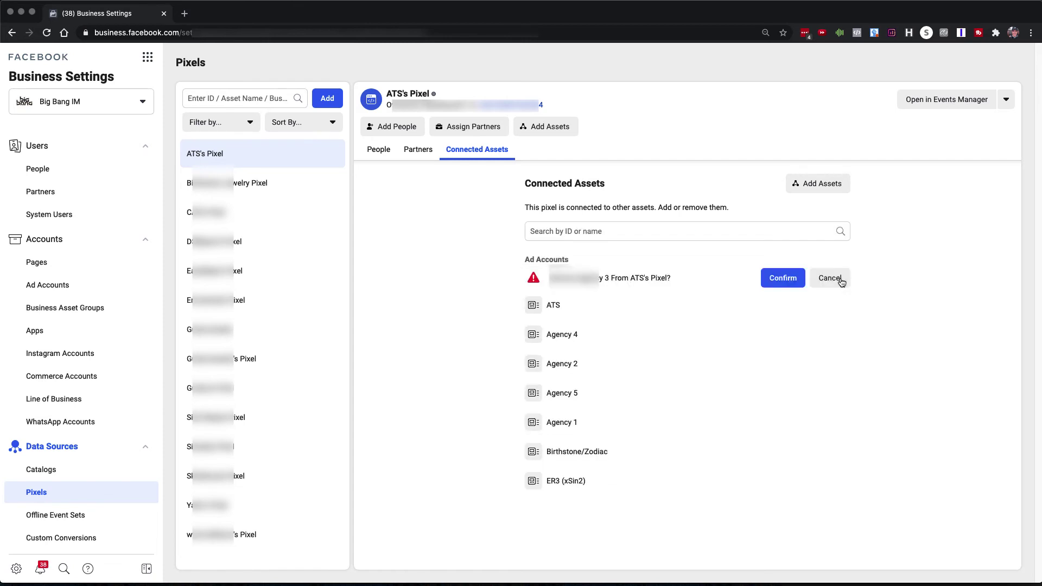
{"action": "left_click", "coordinate": [780, 280]}
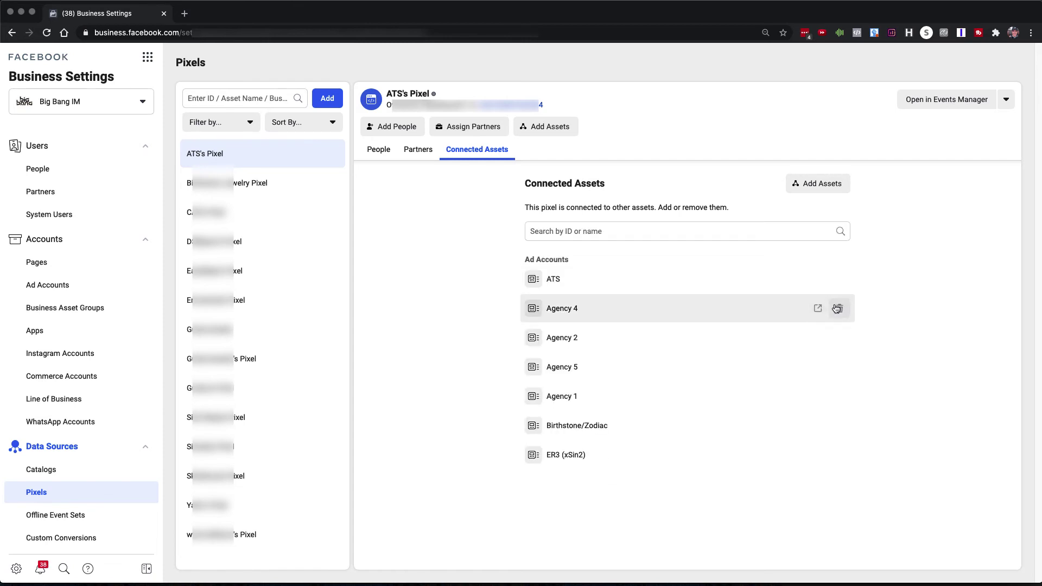
{"action": "left_click", "coordinate": [840, 281]}
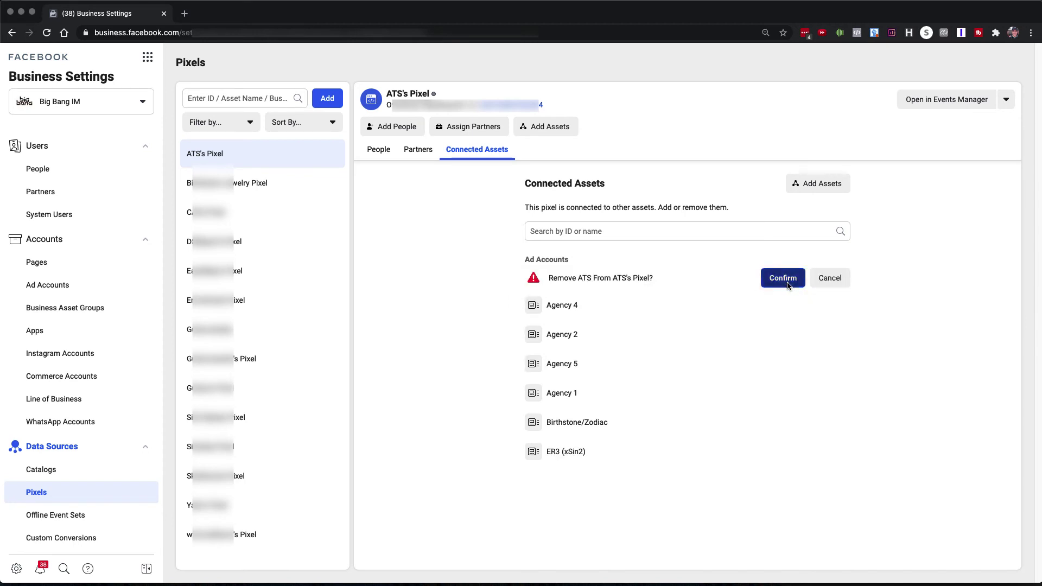
{"action": "left_click", "coordinate": [781, 280]}
{"action": "left_click", "coordinate": [840, 282]}
{"action": "left_click", "coordinate": [788, 283]}
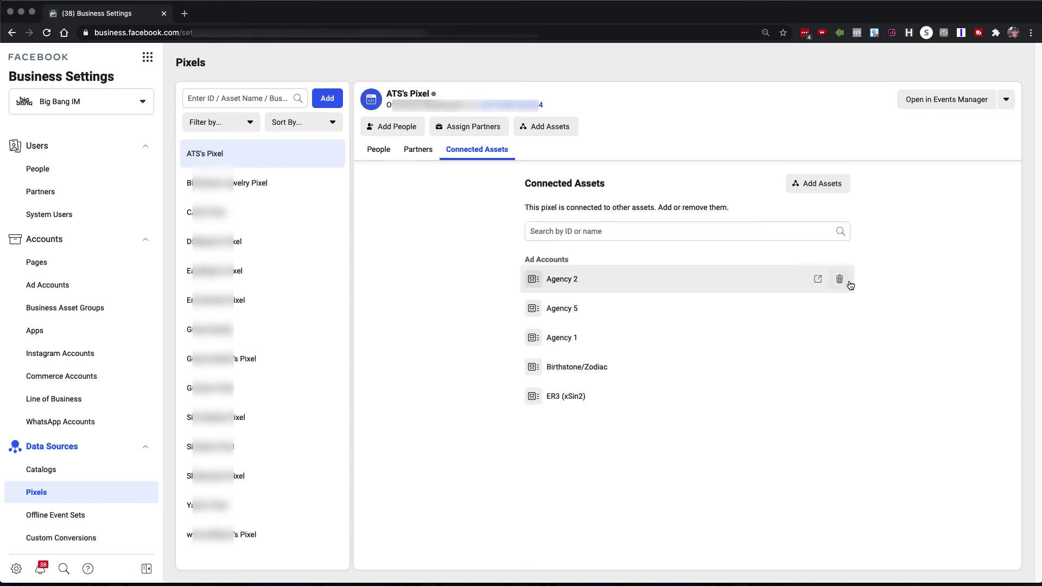
Remove Agency 2, Agency 5, Agency 1, Birthstone/Zodiac and ER3 (xSin2) from the pixel
{"action": "left_click", "coordinate": [839, 277]}
{"action": "left_click", "coordinate": [782, 283]}
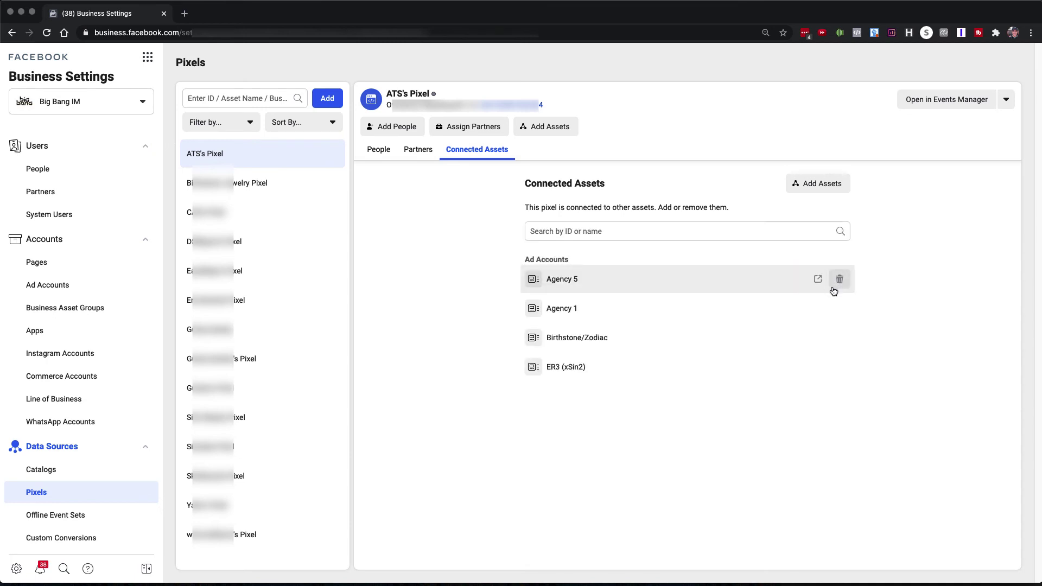
{"action": "left_click", "coordinate": [839, 279]}
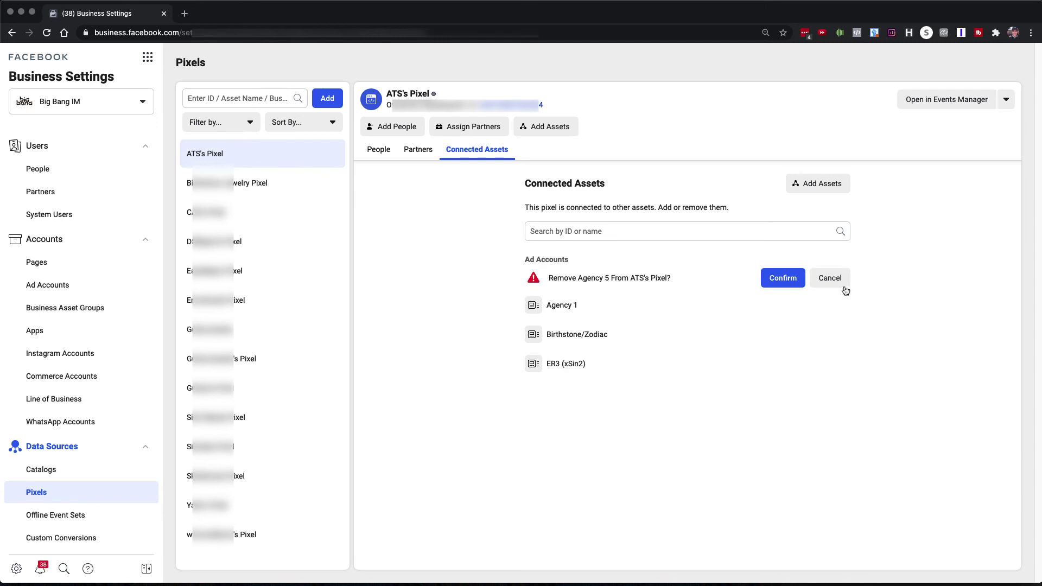
{"action": "left_click", "coordinate": [786, 282]}
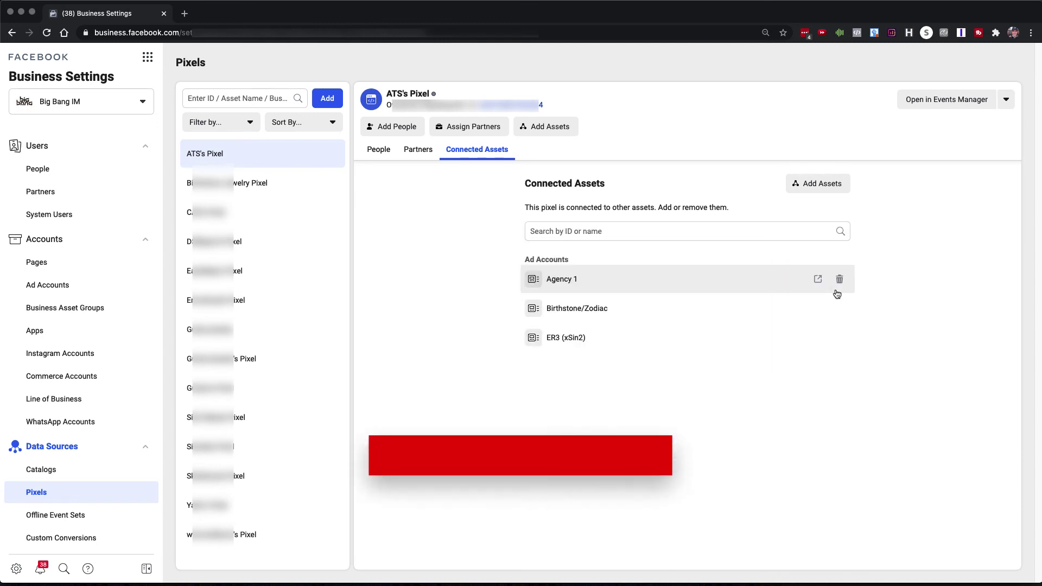
{"action": "left_click", "coordinate": [839, 279]}
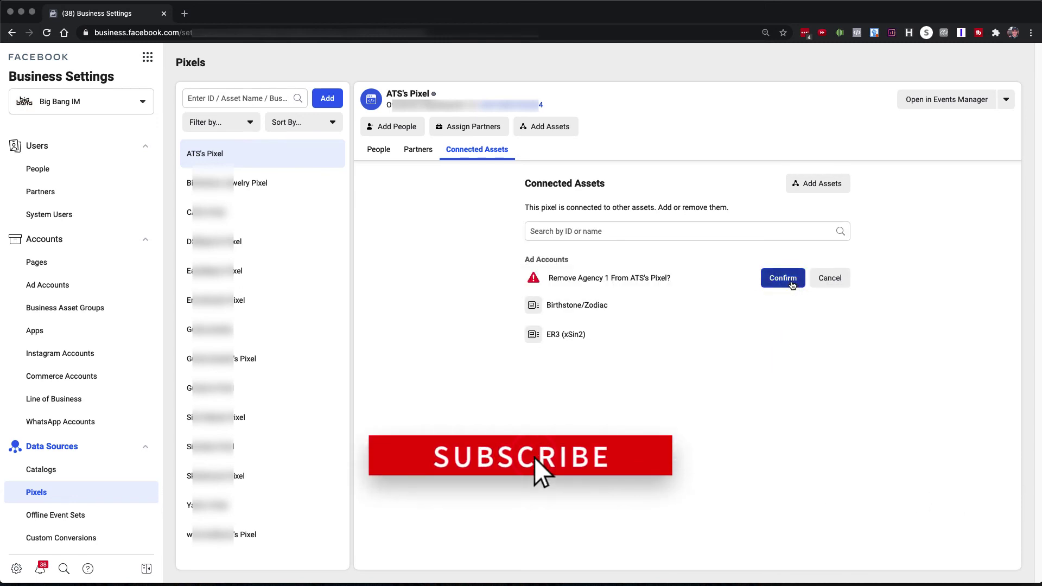
{"action": "left_click", "coordinate": [784, 281]}
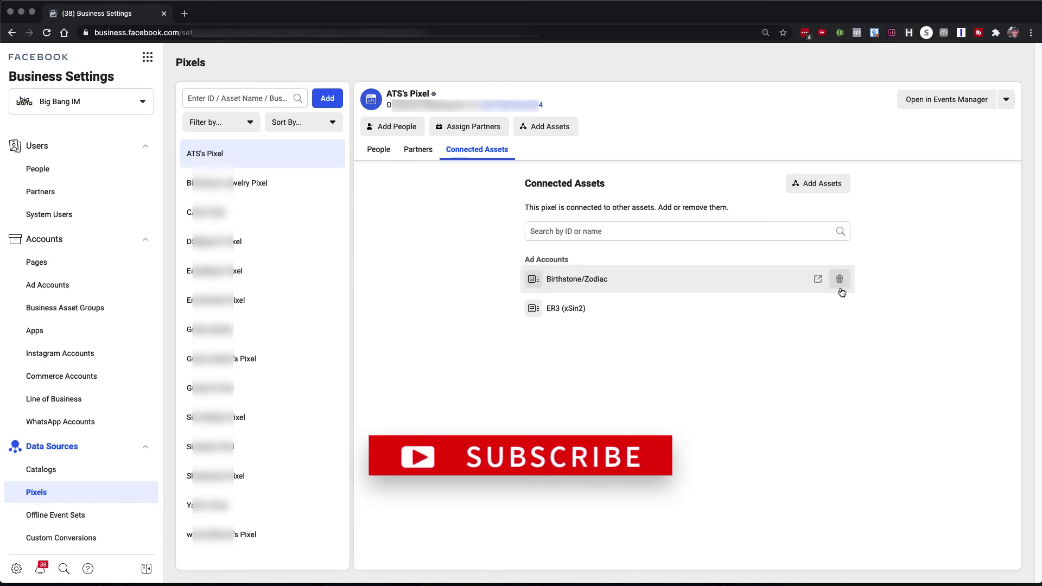
{"action": "left_click", "coordinate": [839, 280]}
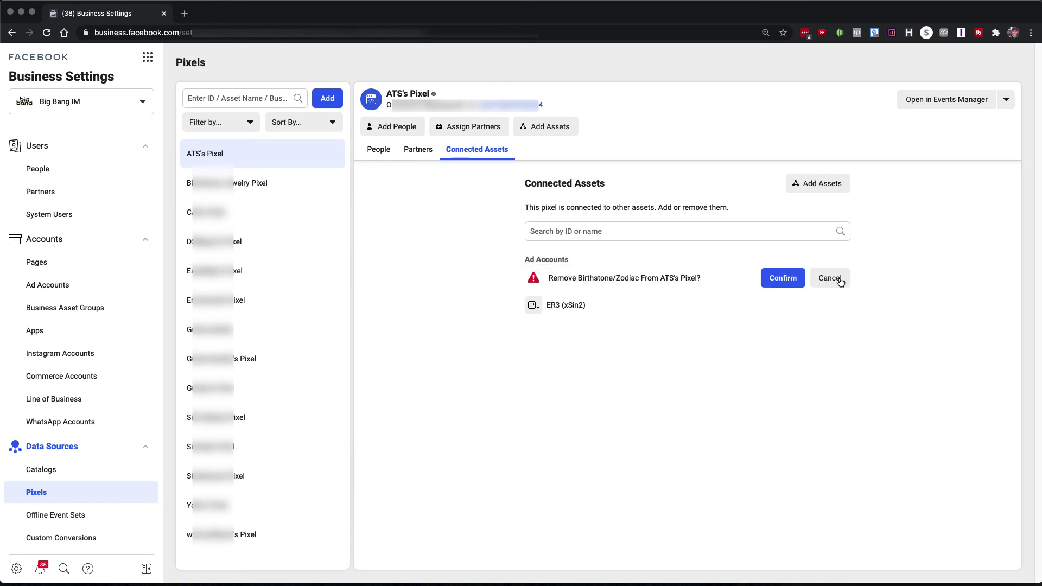
{"action": "left_click", "coordinate": [784, 282]}
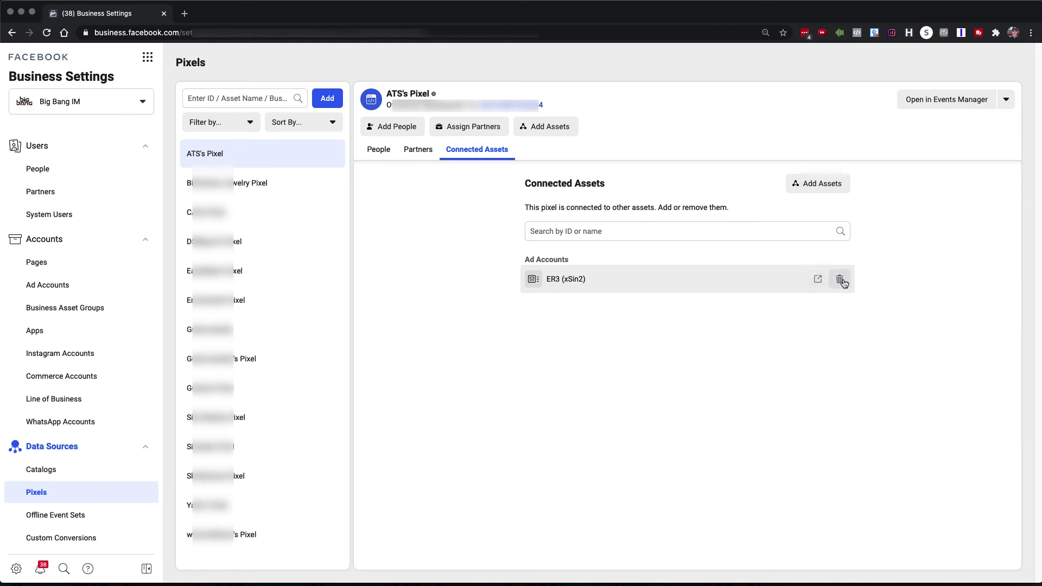
{"action": "left_click", "coordinate": [839, 280]}
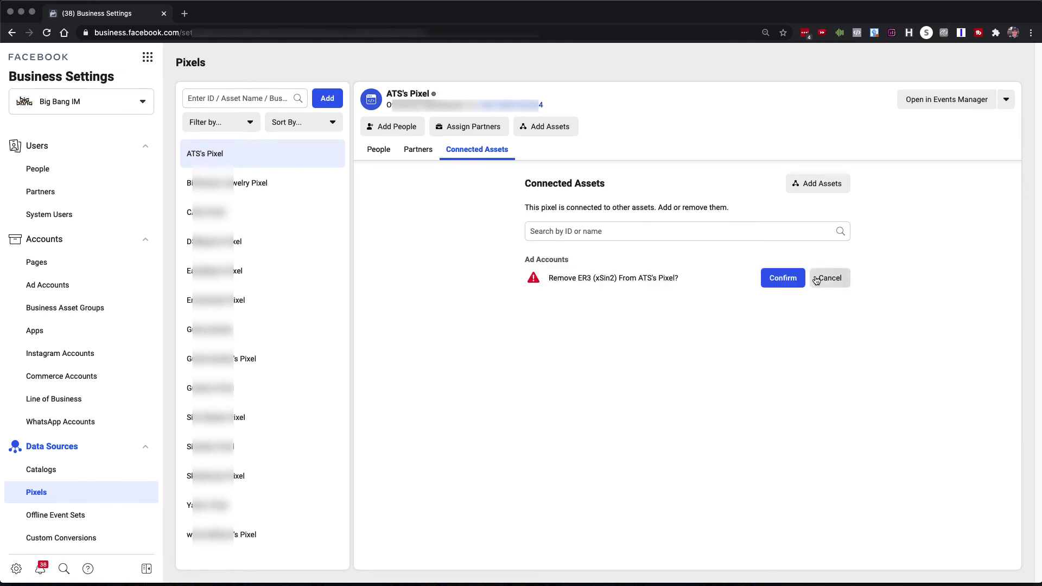
{"action": "left_click", "coordinate": [778, 284]}
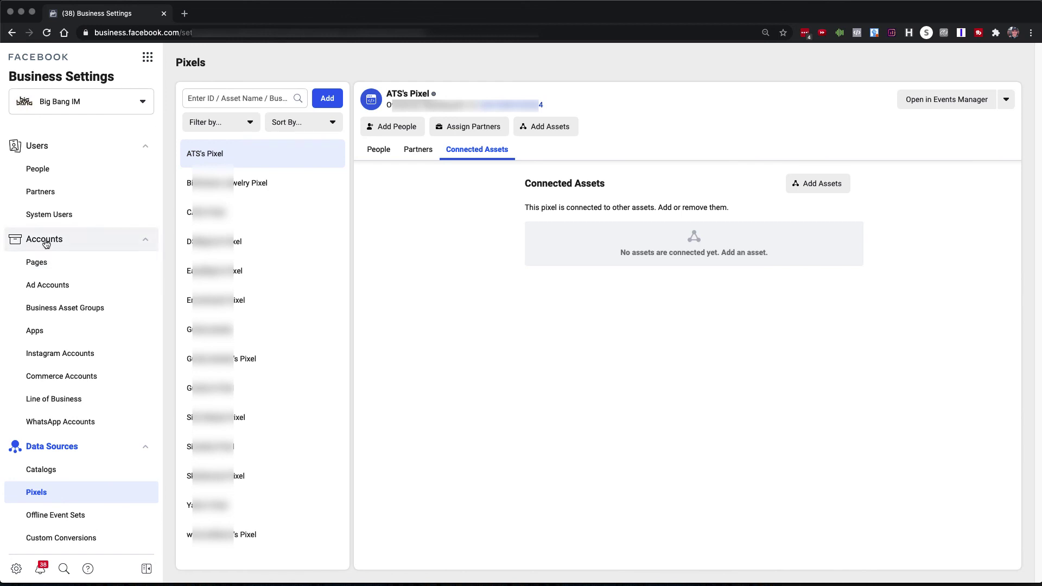
Open the Ad Accounts page and expand its Add dropdown of account options
{"action": "left_click", "coordinate": [51, 287]}
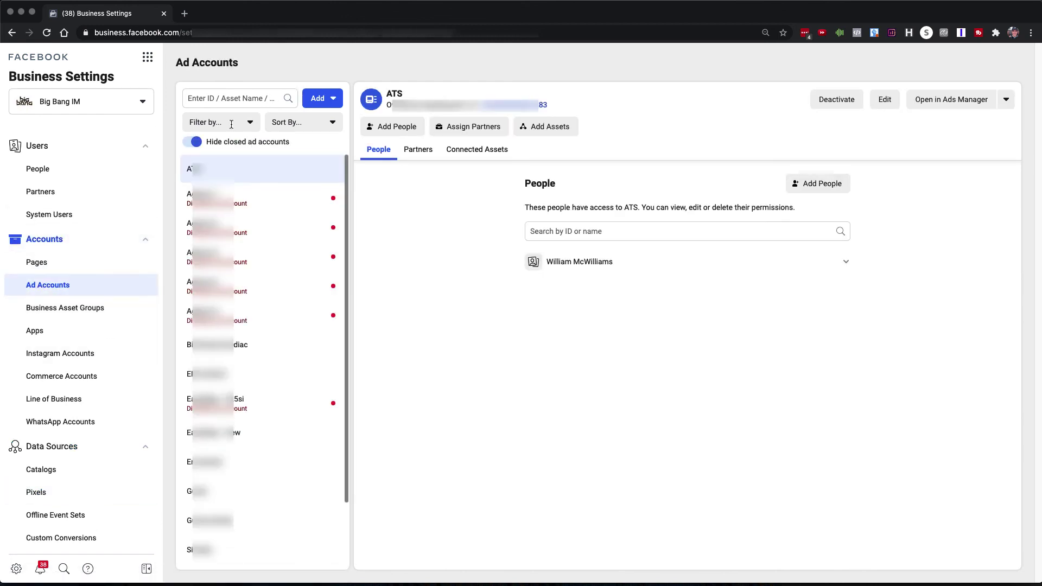
{"action": "left_click", "coordinate": [318, 99]}
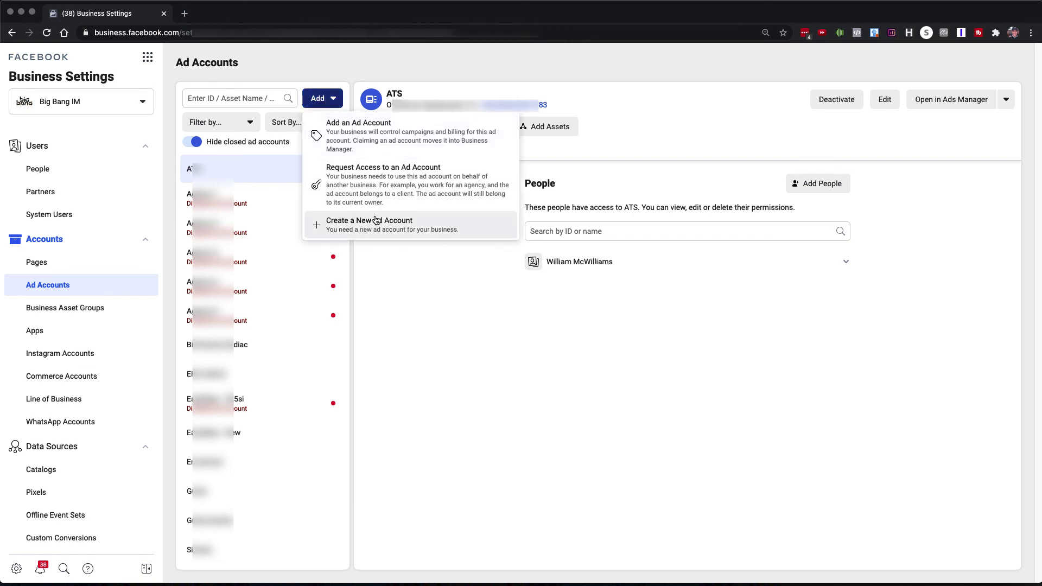